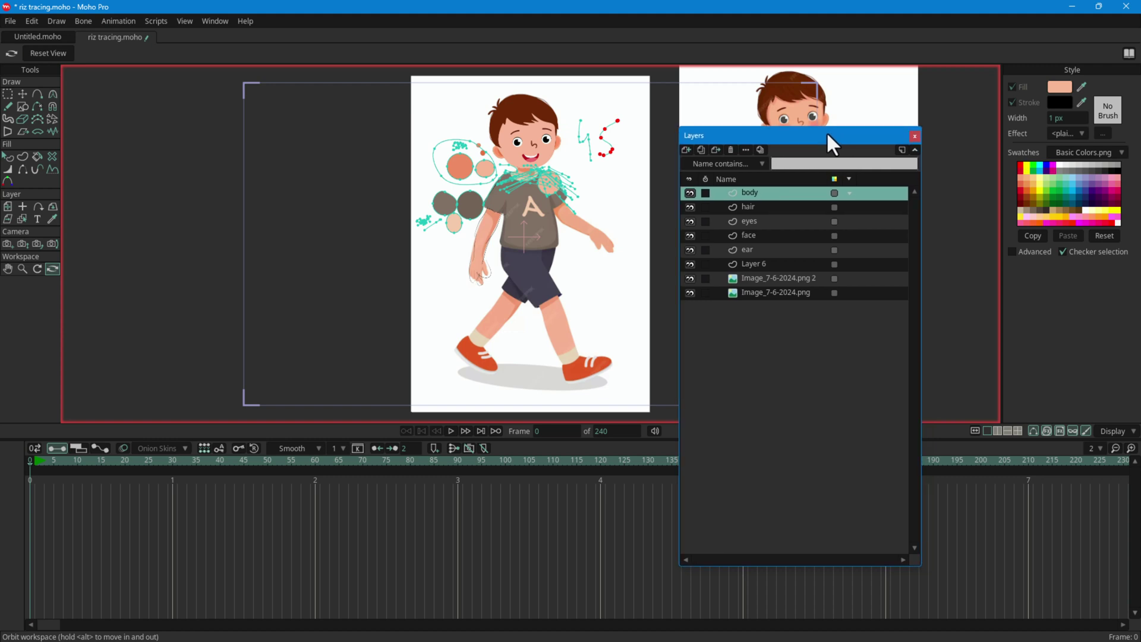
Step: Move the floating Layers window away from the reference artwork and close it, with the Select Points tool active
{"action": "left_click_drag", "start_coordinate": [828, 136], "coordinate": [821, 127]}
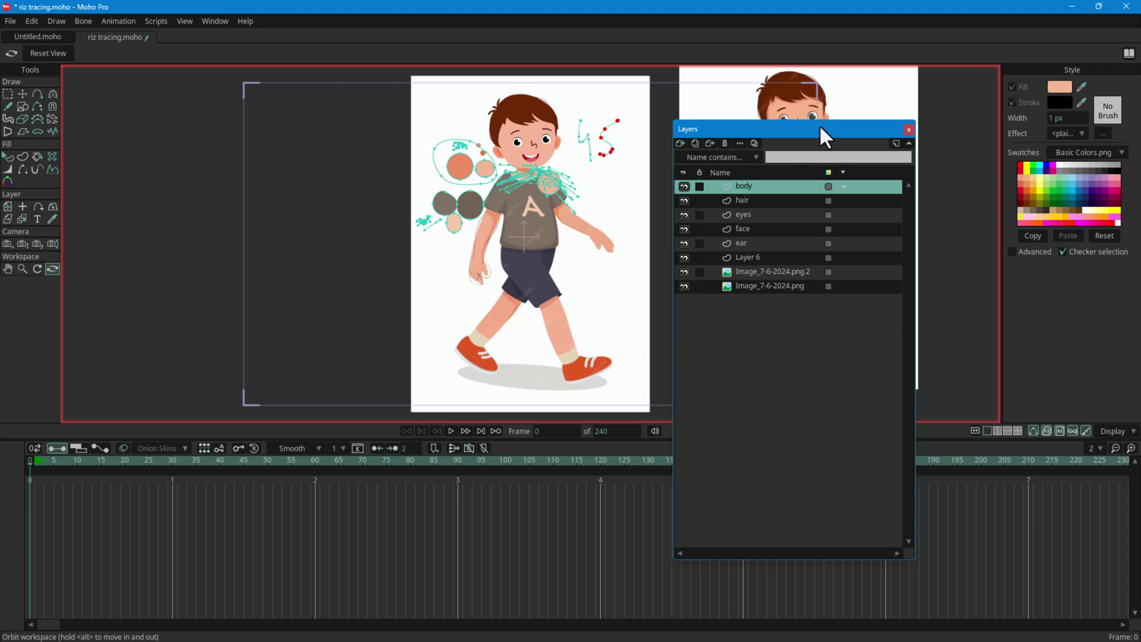
{"action": "left_click_drag", "start_coordinate": [812, 125], "coordinate": [309, 99]}
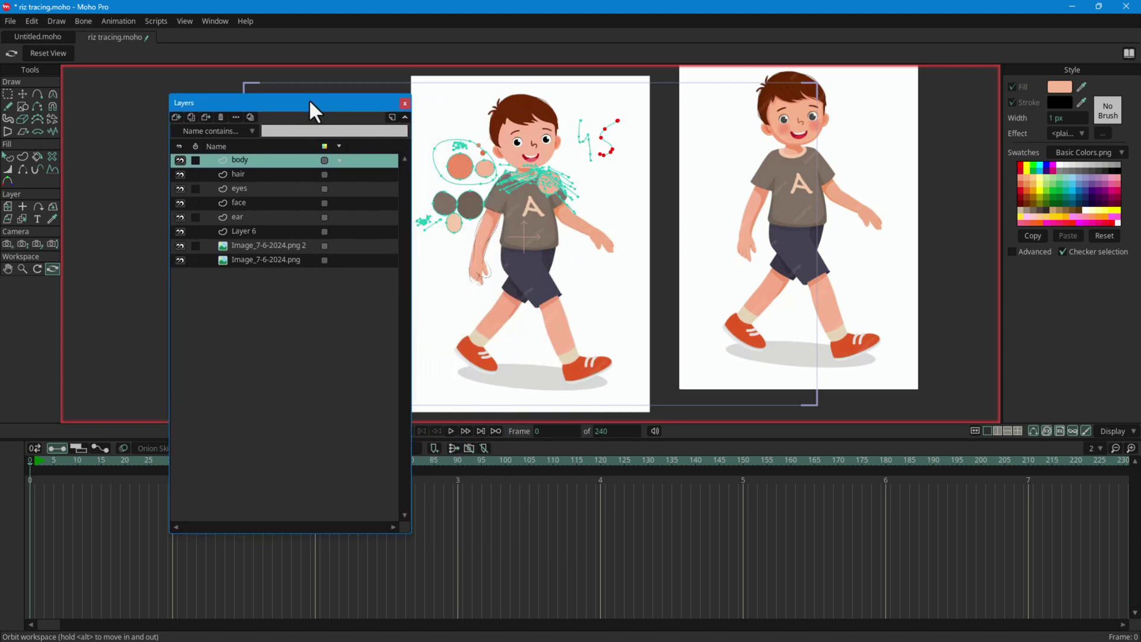
{"action": "left_click", "coordinate": [404, 103]}
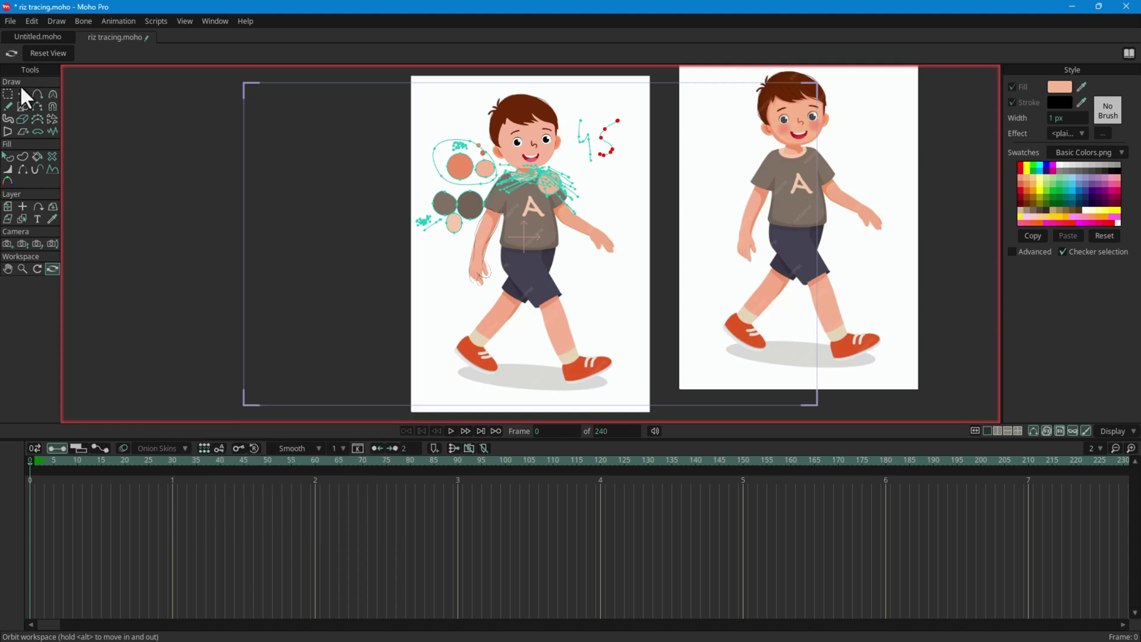
{"action": "left_click", "coordinate": [7, 94]}
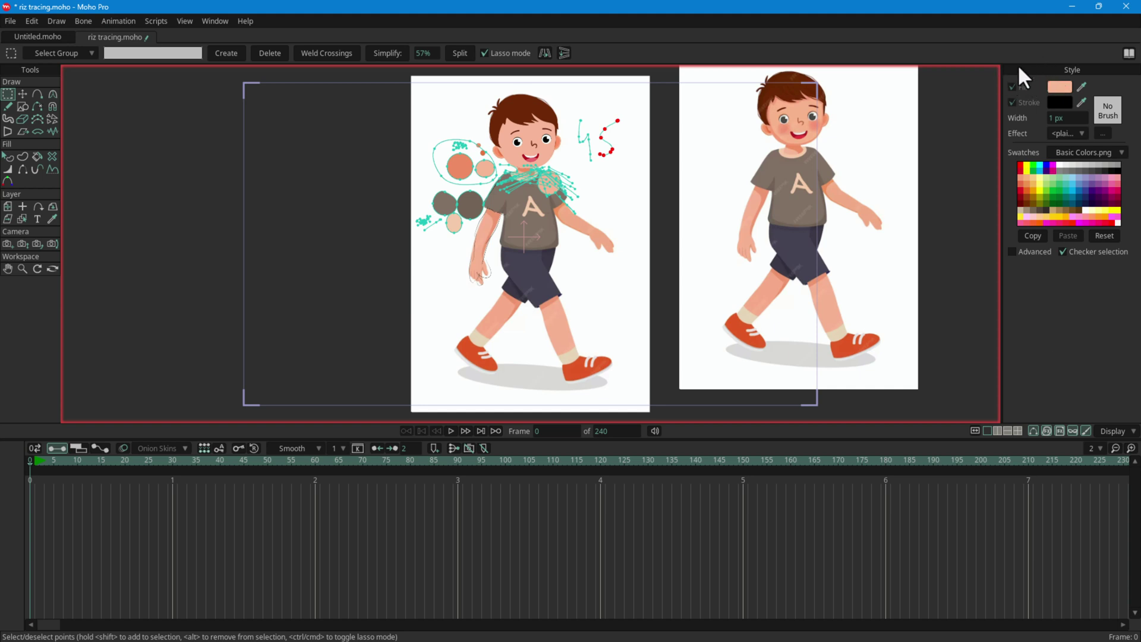
Step: Undock the Tools panel and place it as a floating window over the empty area beside the character artwork
{"action": "left_click", "coordinate": [212, 22]}
{"action": "mouse_move", "coordinate": [244, 116]}
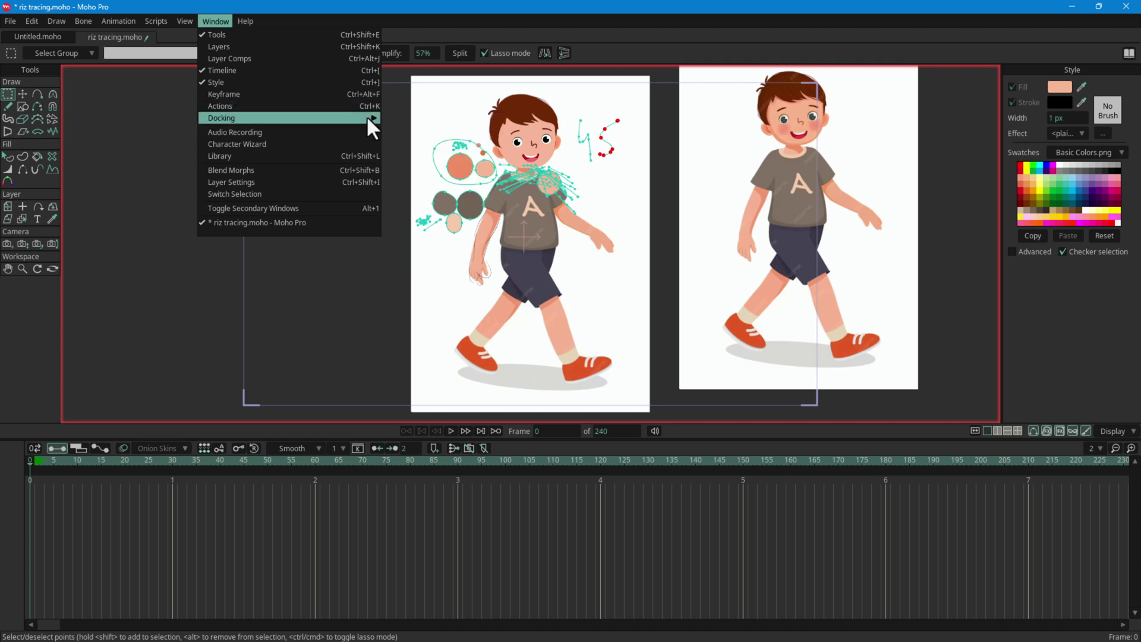
{"action": "left_click", "coordinate": [263, 116]}
{"action": "left_click_drag", "start_coordinate": [240, 98], "coordinate": [76, 106]}
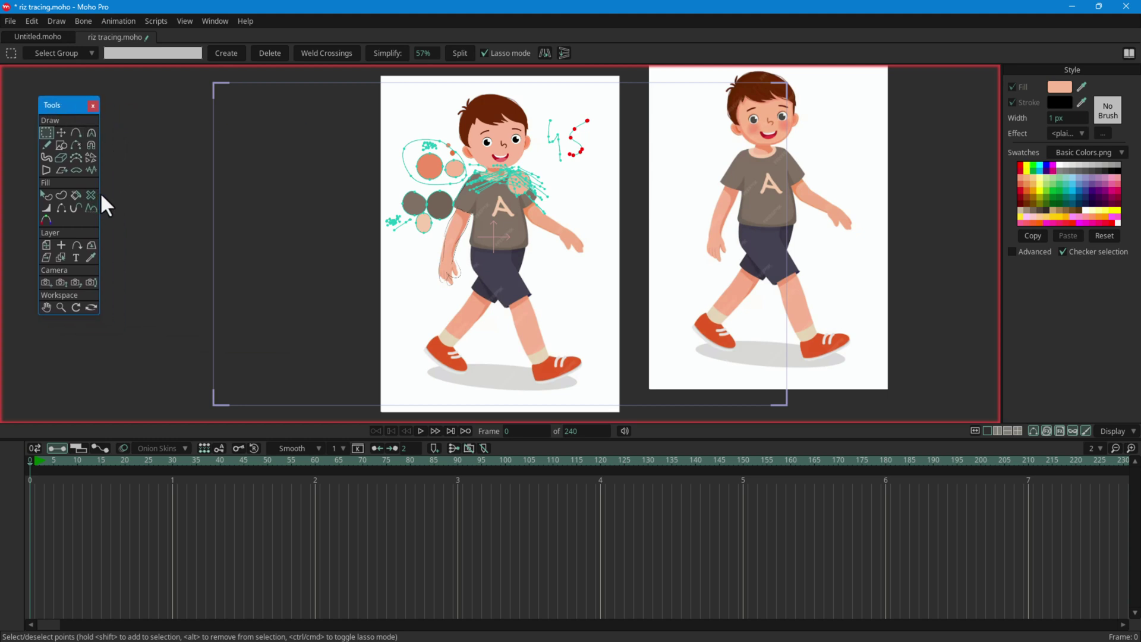
Step: Orbit the workspace view around the artwork, switch back to Select Points, and reset the view
{"action": "left_click", "coordinate": [91, 307]}
{"action": "left_click_drag", "start_coordinate": [119, 322], "coordinate": [154, 312]}
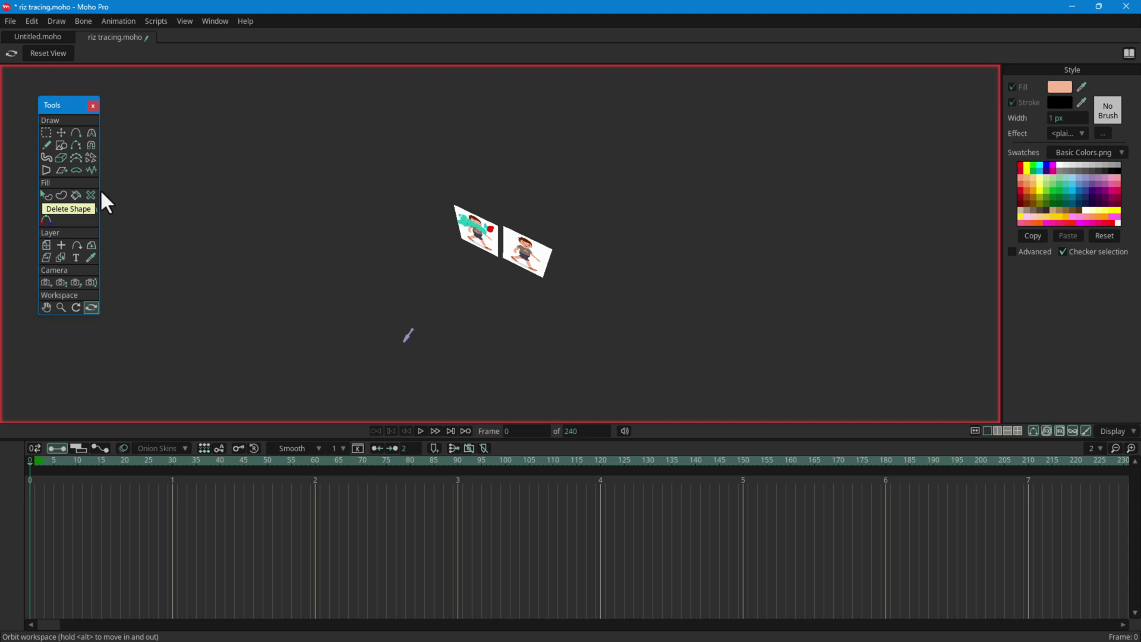
{"action": "left_click", "coordinate": [43, 132]}
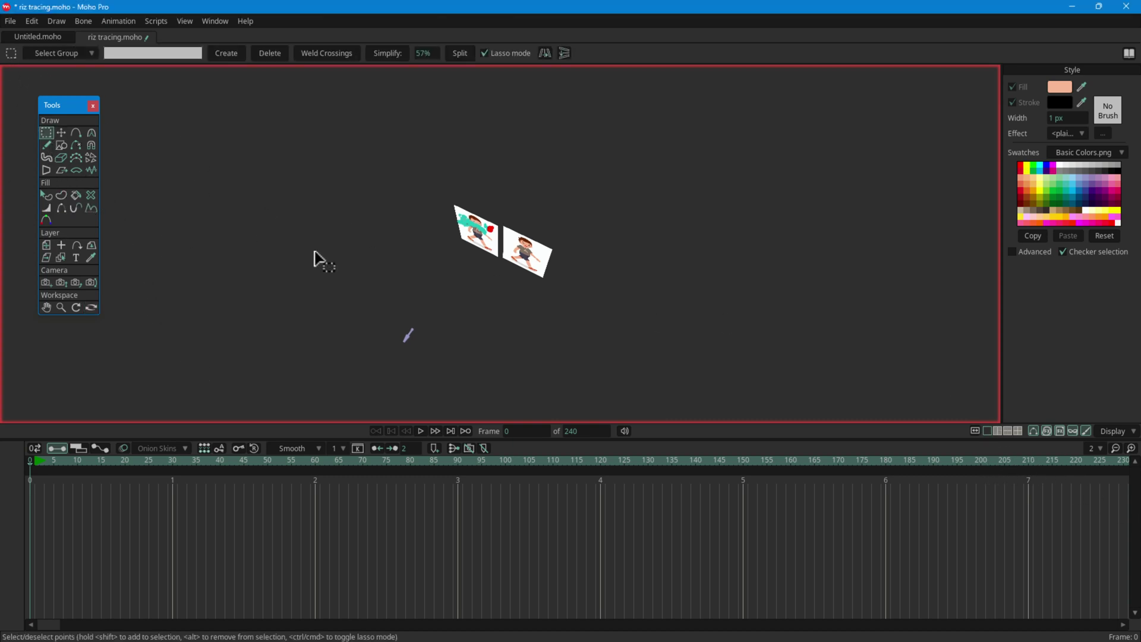
{"action": "key", "text": "ctrl+r"}
Step: Dock the Layers panel beneath the Style panel
{"action": "left_click", "coordinate": [206, 21]}
{"action": "mouse_move", "coordinate": [342, 121]}
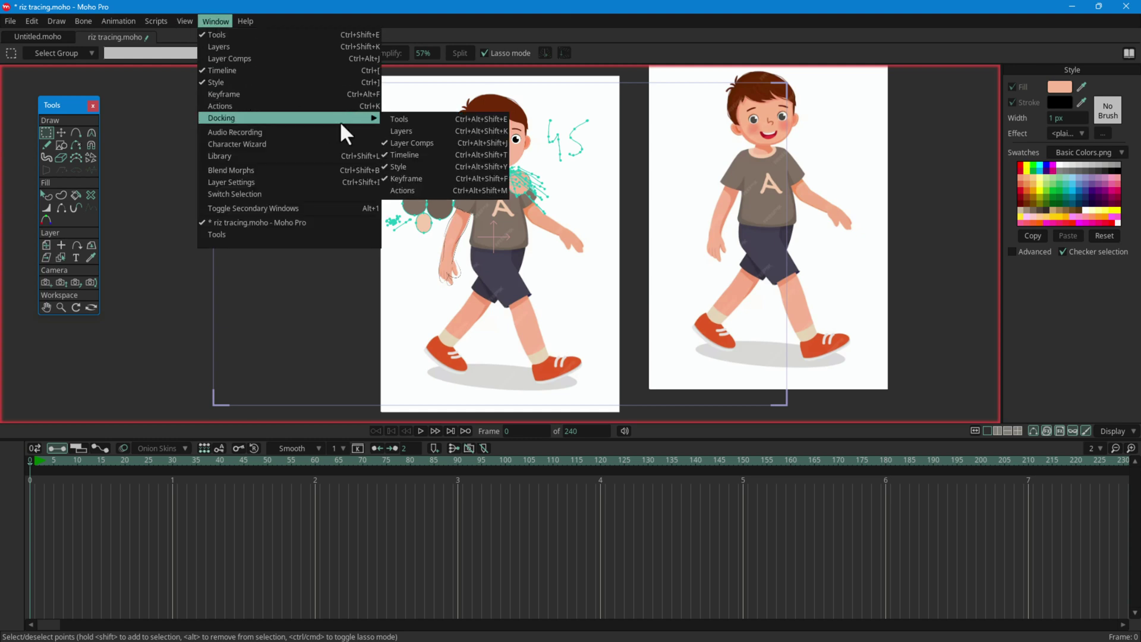
{"action": "left_click", "coordinate": [404, 130]}
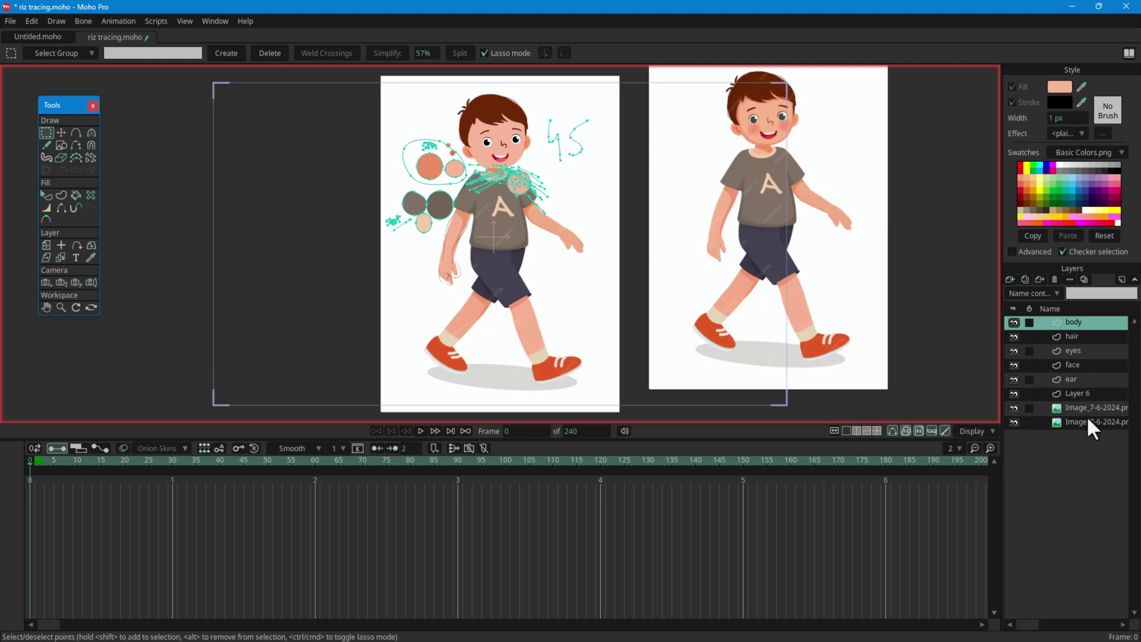
Step: Turn the Advanced style options on and off again, and widen the docked Style and Layers panels
{"action": "left_click", "coordinate": [1012, 251]}
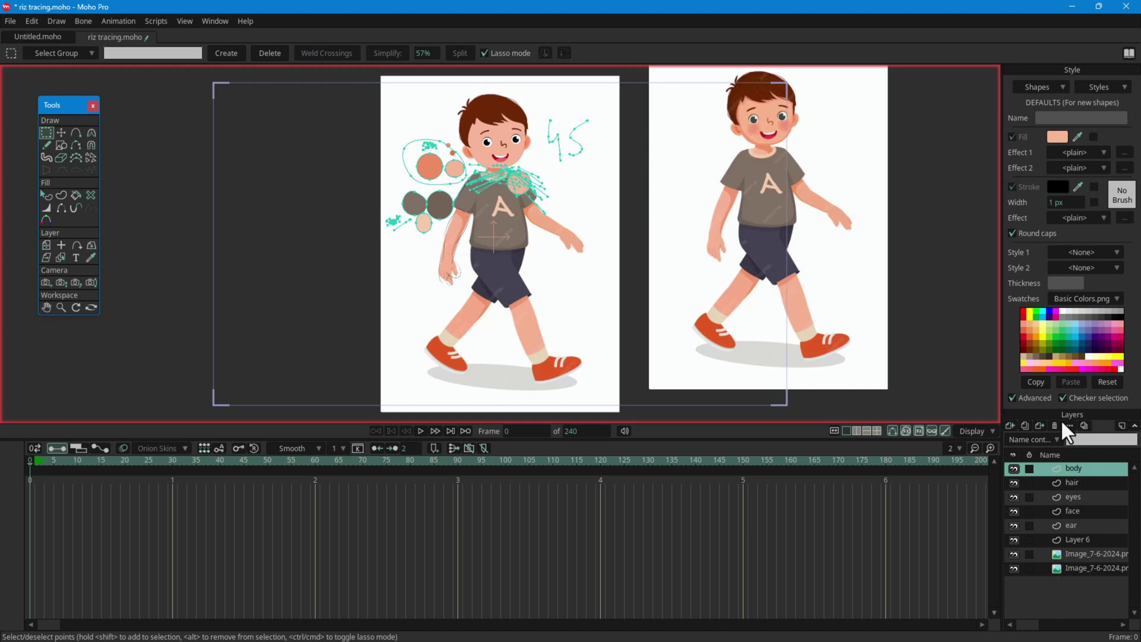
{"action": "left_click", "coordinate": [1012, 397]}
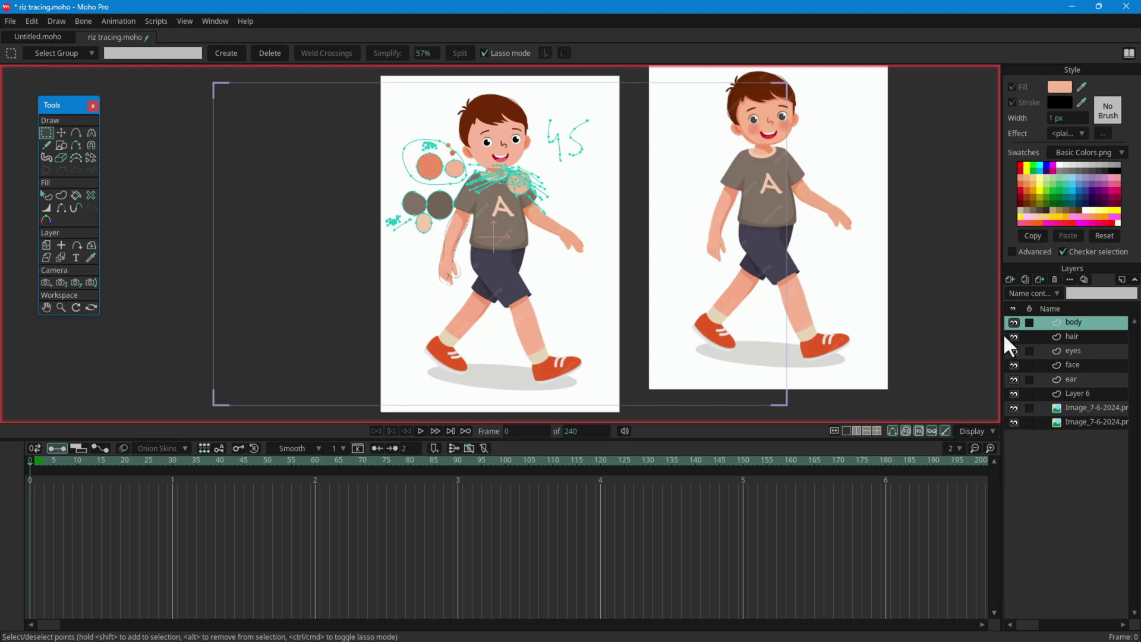
{"action": "left_click_drag", "start_coordinate": [1002, 264], "coordinate": [895, 265]}
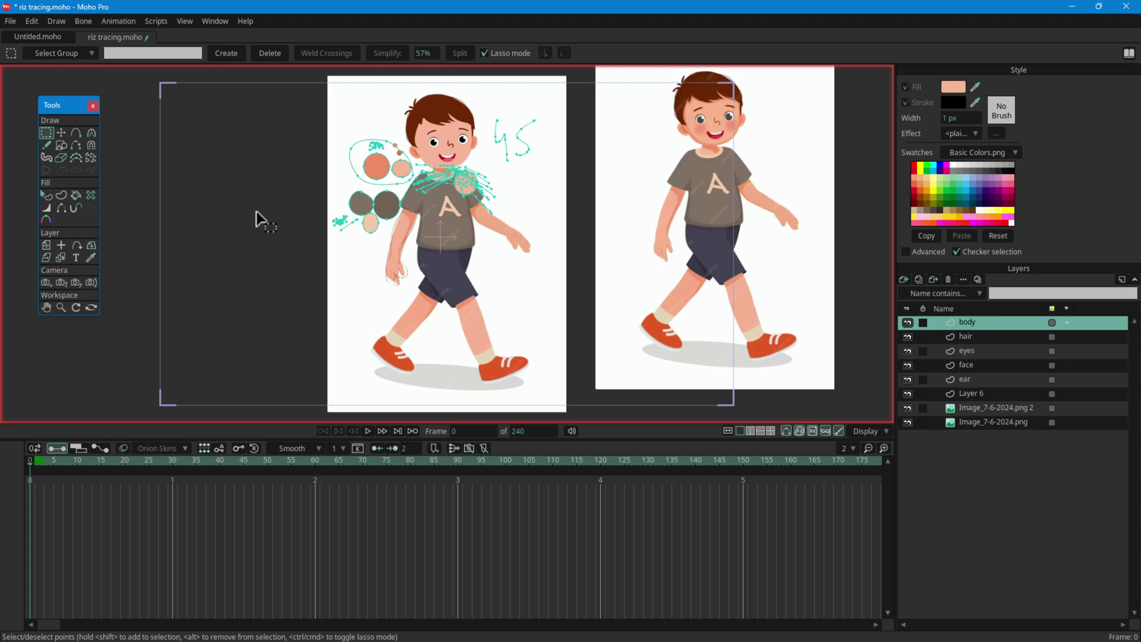
Step: Undock the Layers panel so that it becomes a floating window
{"action": "left_click", "coordinate": [213, 21]}
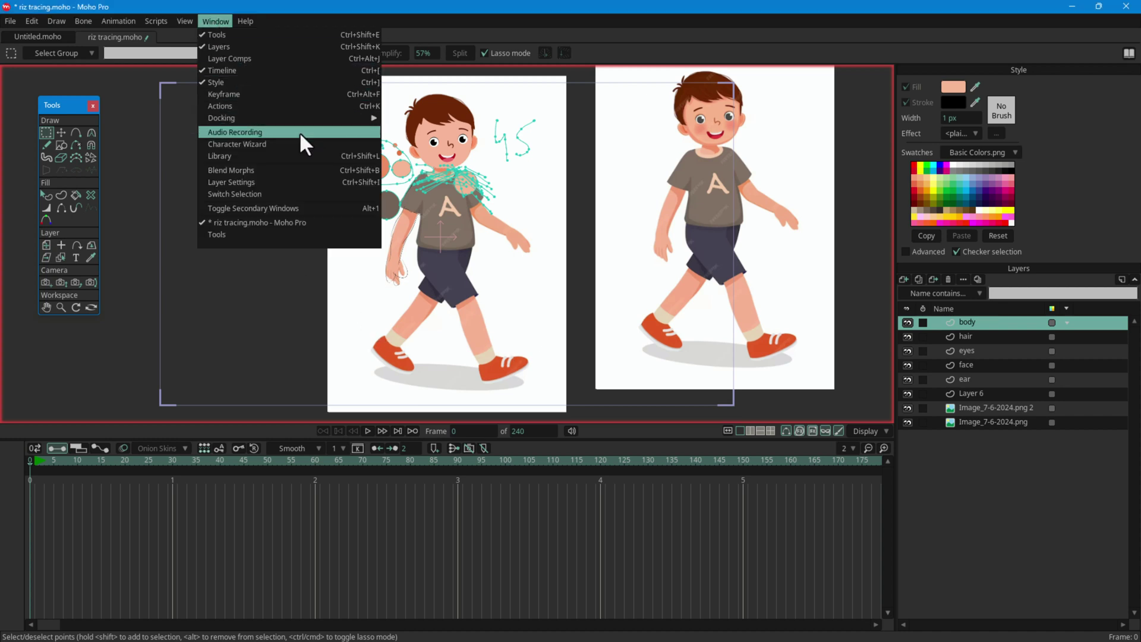
{"action": "mouse_move", "coordinate": [329, 114]}
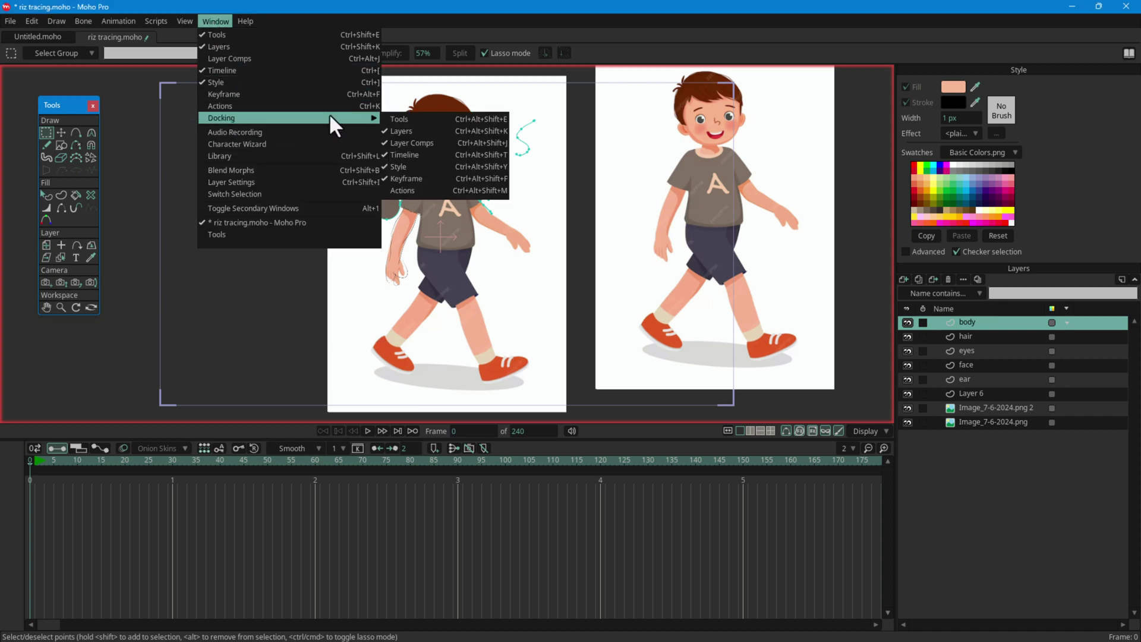
{"action": "left_click", "coordinate": [426, 130]}
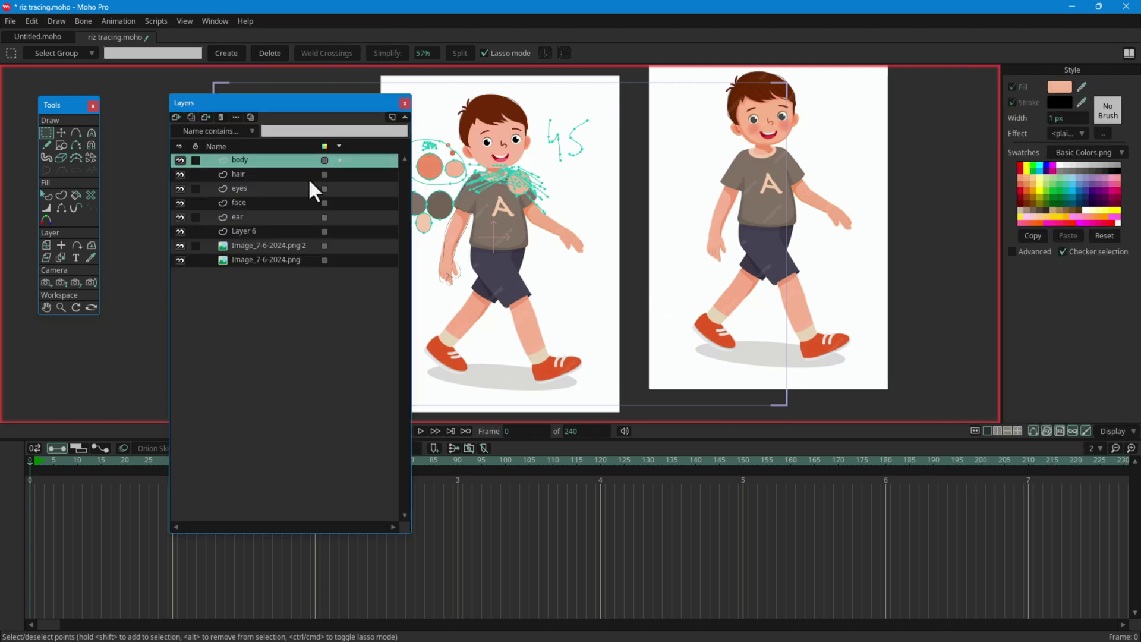
Step: Resize the floating Layers window from its edges and corner, and position it over the Style panel area
{"action": "left_click_drag", "start_coordinate": [271, 113], "coordinate": [999, 55]}
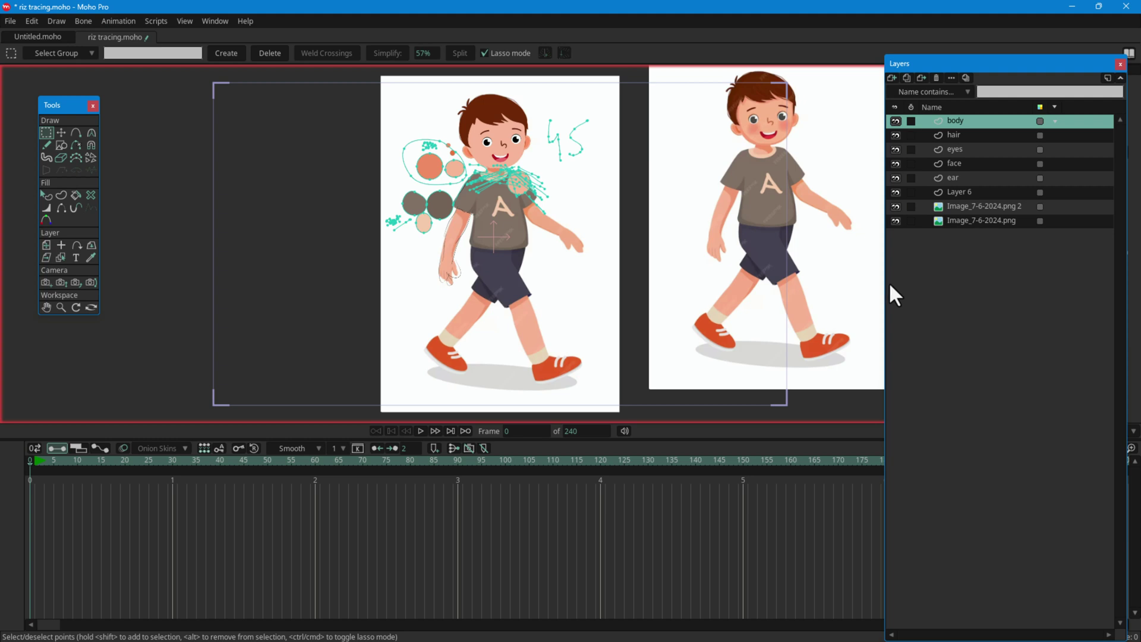
{"action": "left_click_drag", "start_coordinate": [886, 283], "coordinate": [700, 274]}
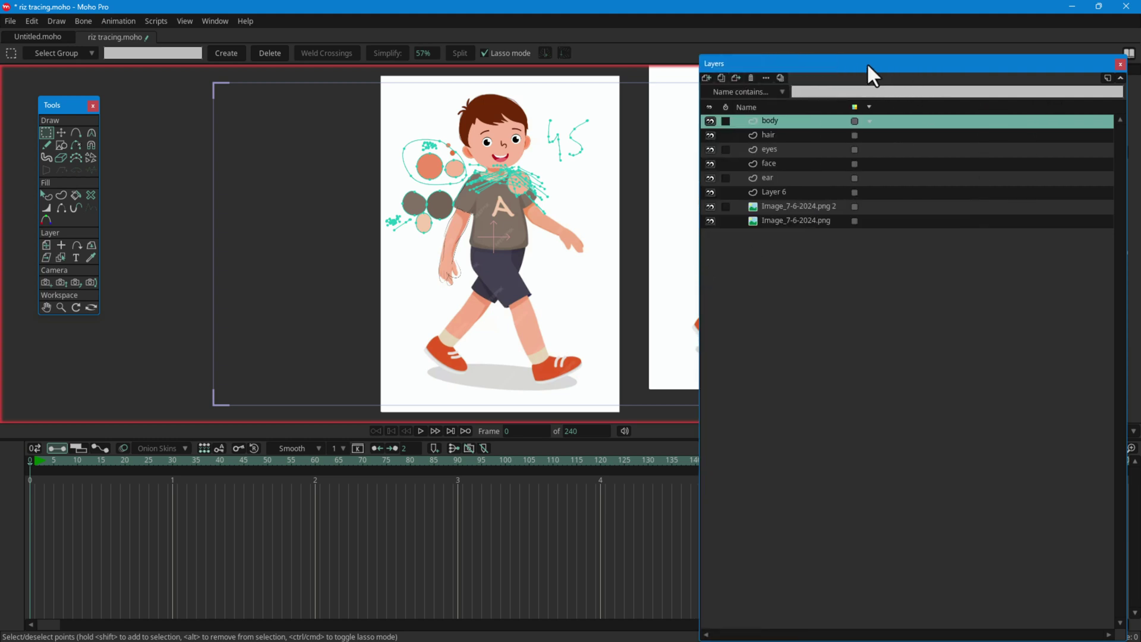
{"action": "left_click_drag", "start_coordinate": [867, 62], "coordinate": [812, 62]}
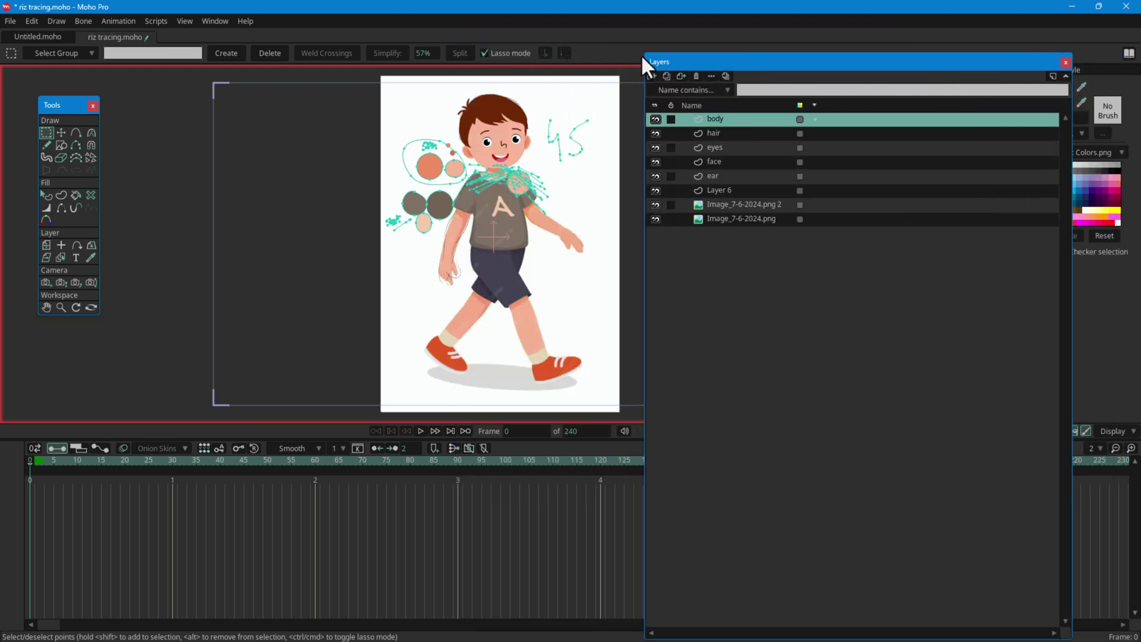
{"action": "left_click_drag", "start_coordinate": [643, 56], "coordinate": [800, 181]}
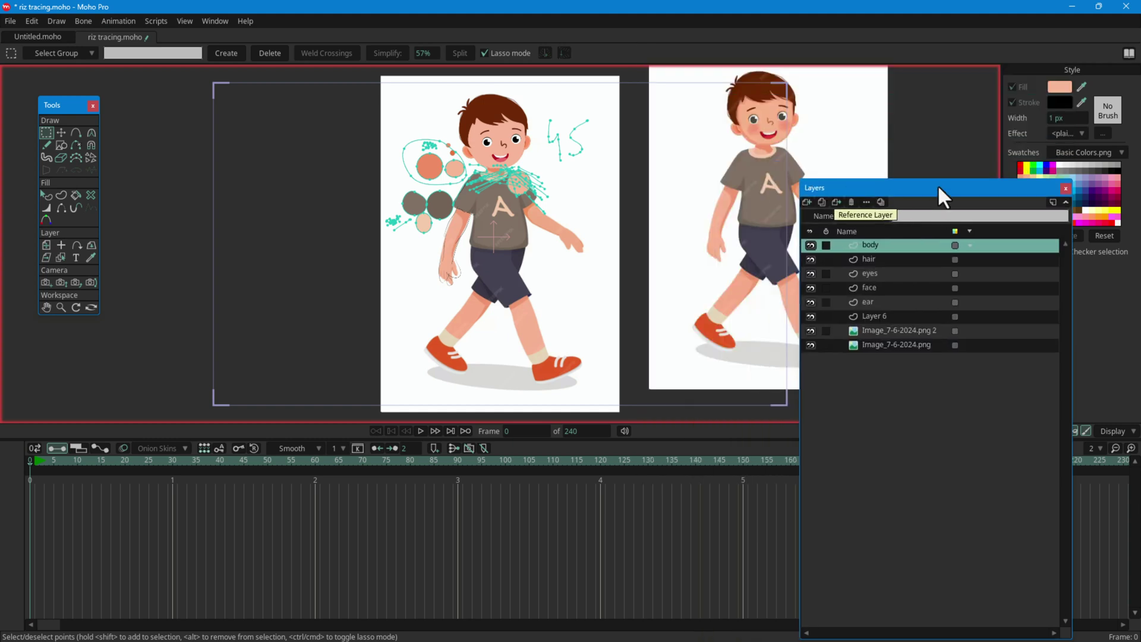
{"action": "left_click_drag", "start_coordinate": [937, 184], "coordinate": [990, 98]}
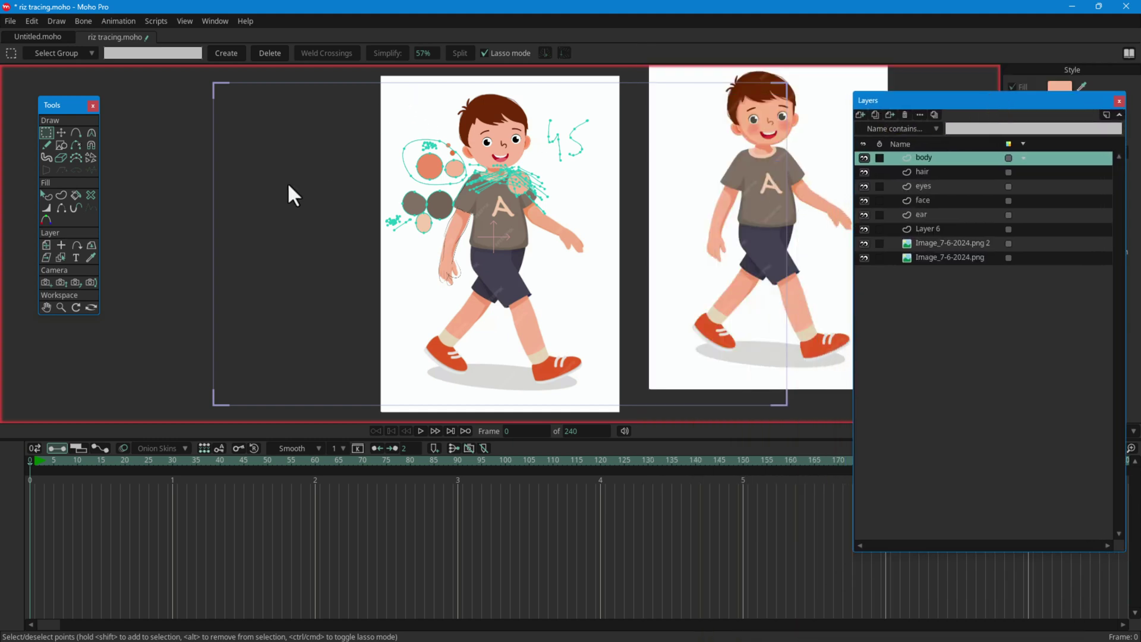
Step: Hide the Style and Timeline panels to enlarge the canvas area
{"action": "key", "text": "alt+w"}
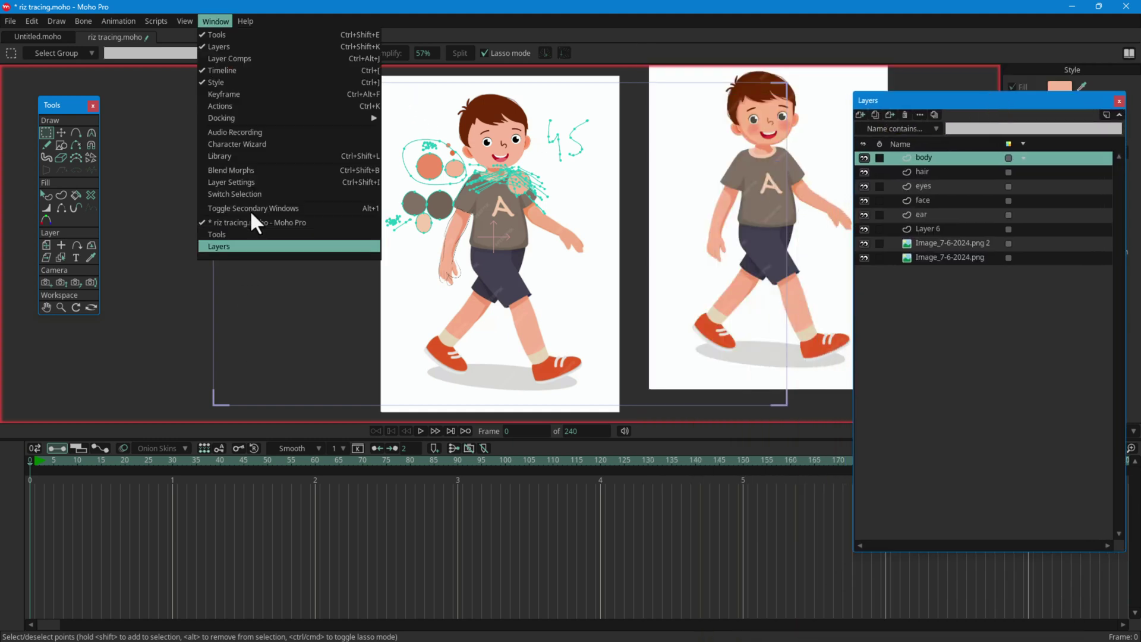
{"action": "left_click", "coordinate": [204, 83]}
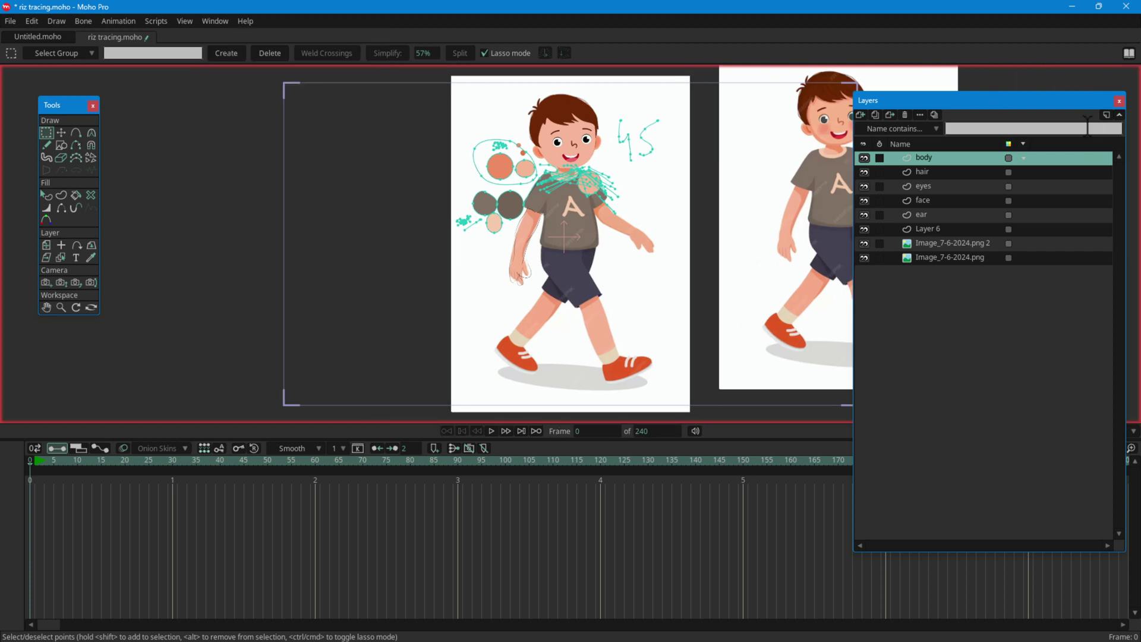
{"action": "key", "text": "alt+w"}
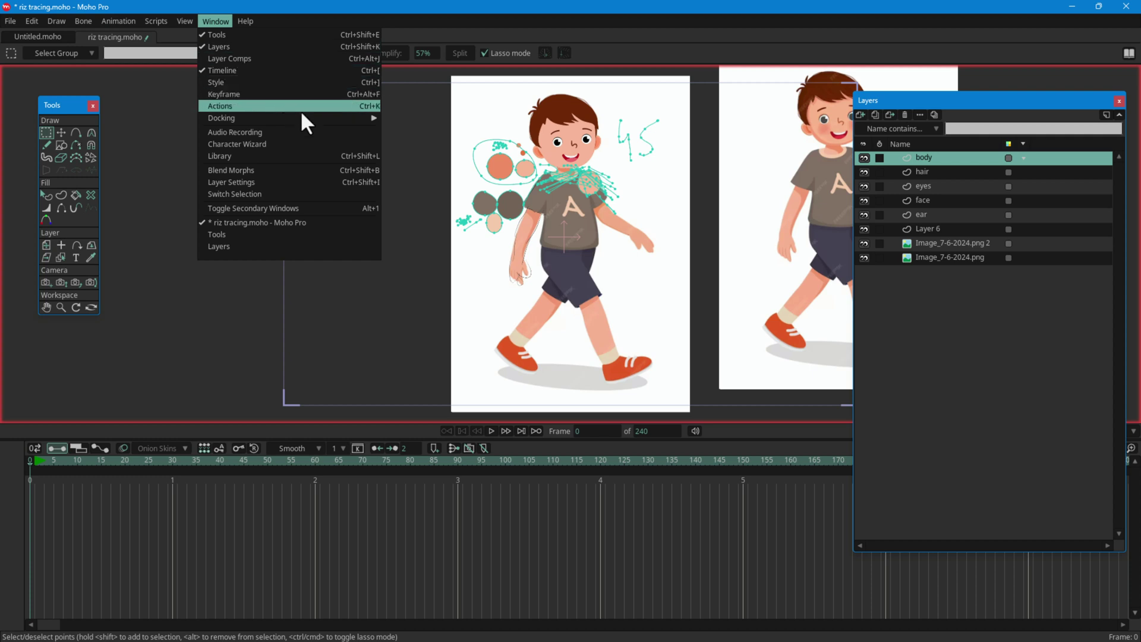
{"action": "left_click", "coordinate": [208, 73]}
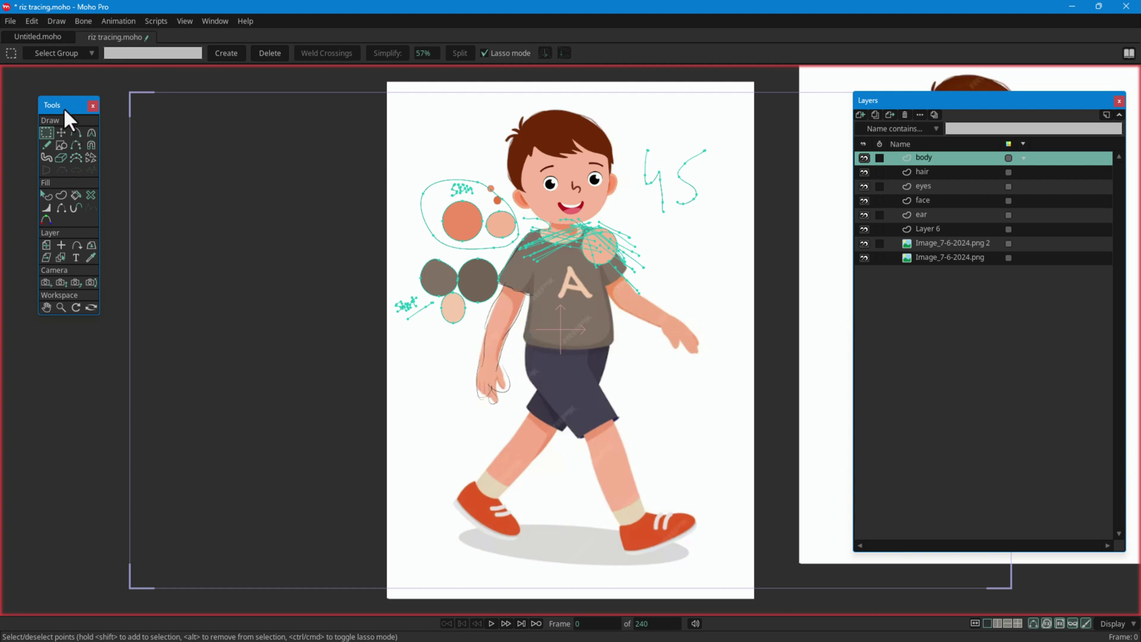
Step: Reposition the floating Tools window slightly and dock it back into the main window
{"action": "left_click_drag", "start_coordinate": [63, 107], "coordinate": [76, 135]}
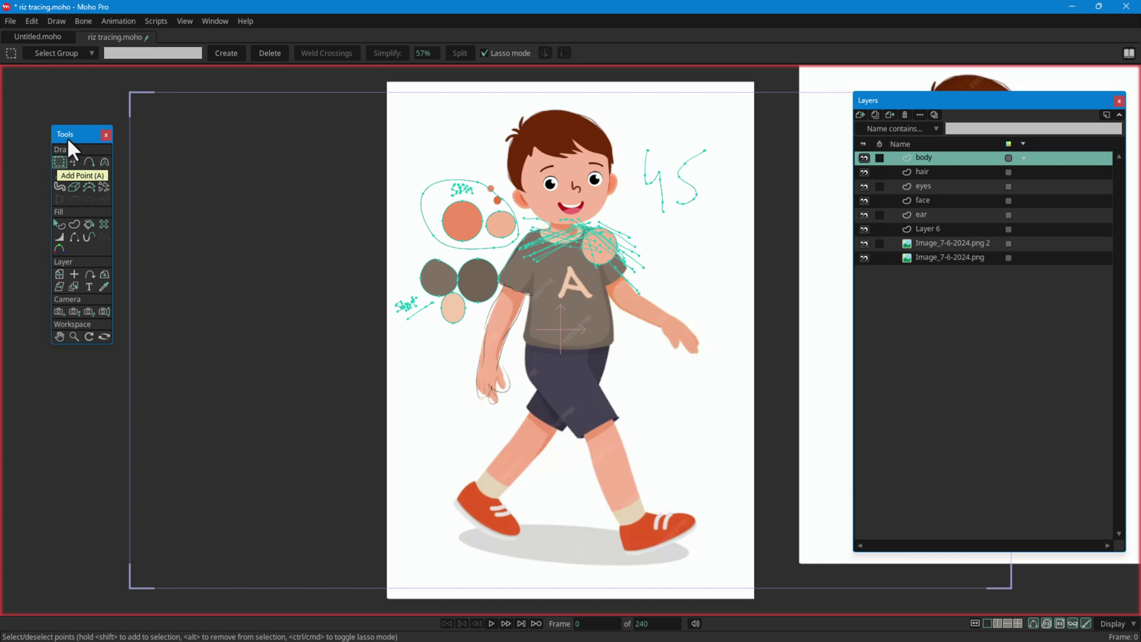
{"action": "left_click", "coordinate": [215, 21]}
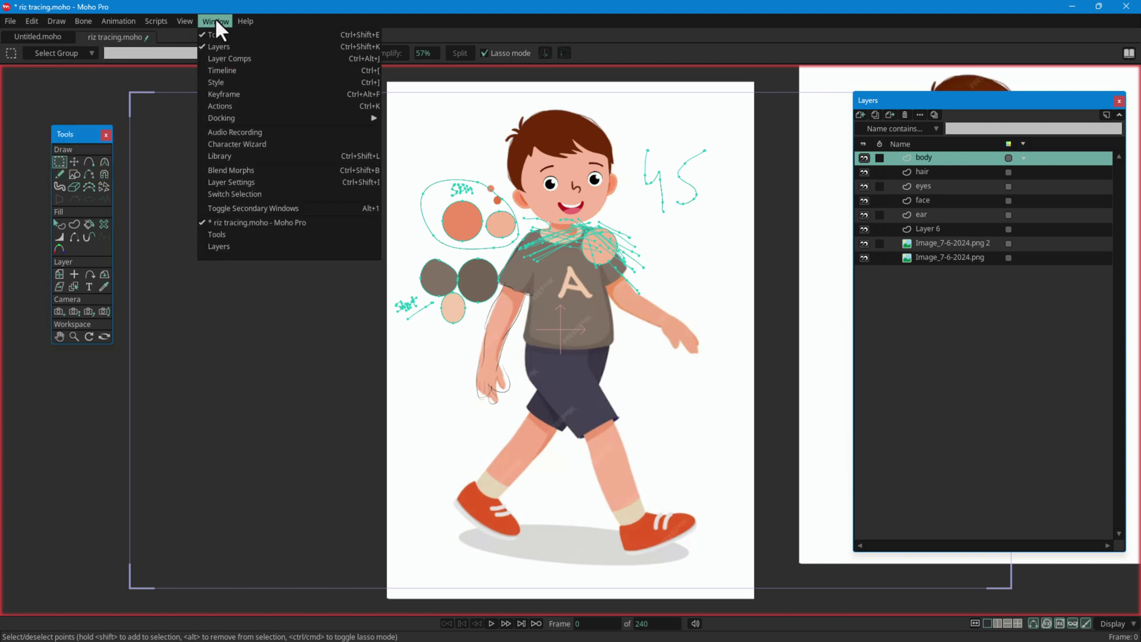
{"action": "mouse_move", "coordinate": [279, 118]}
{"action": "left_click", "coordinate": [404, 119]}
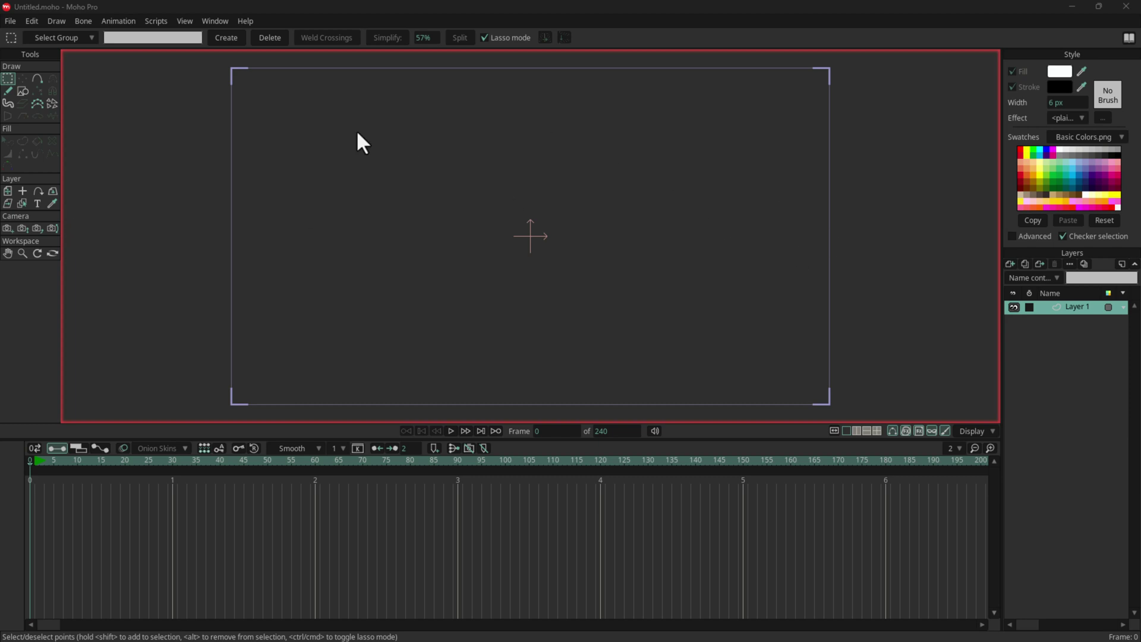
Step: Hide all secondary windows in the Untitled document and draw looping strokes across the canvas with the Freehand tool
{"action": "left_click", "coordinate": [213, 24]}
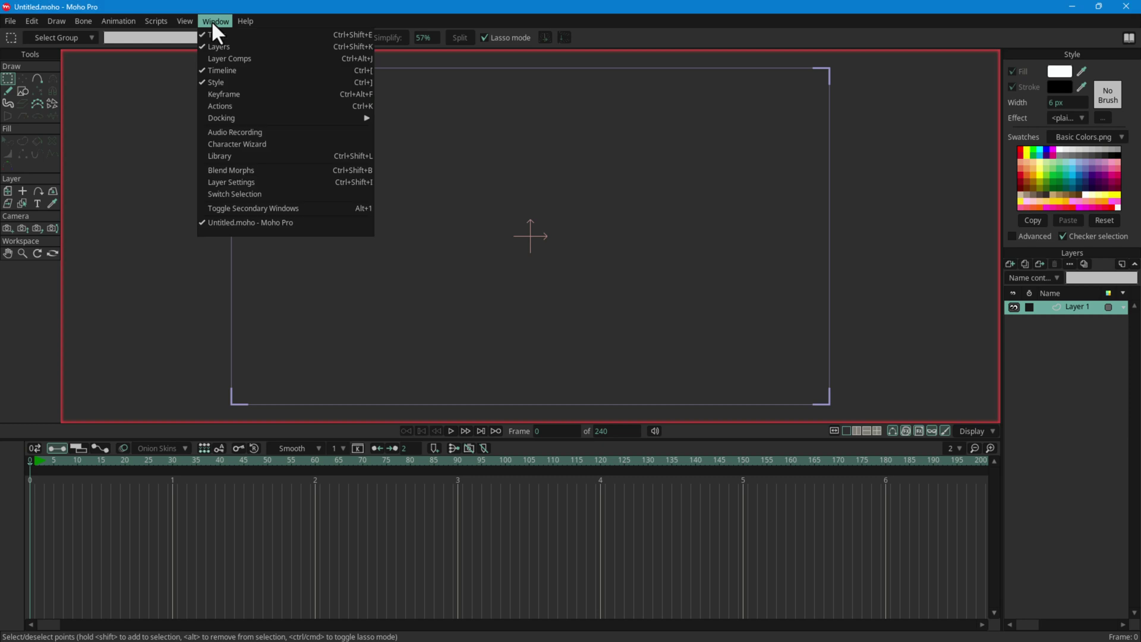
{"action": "left_click", "coordinate": [246, 210]}
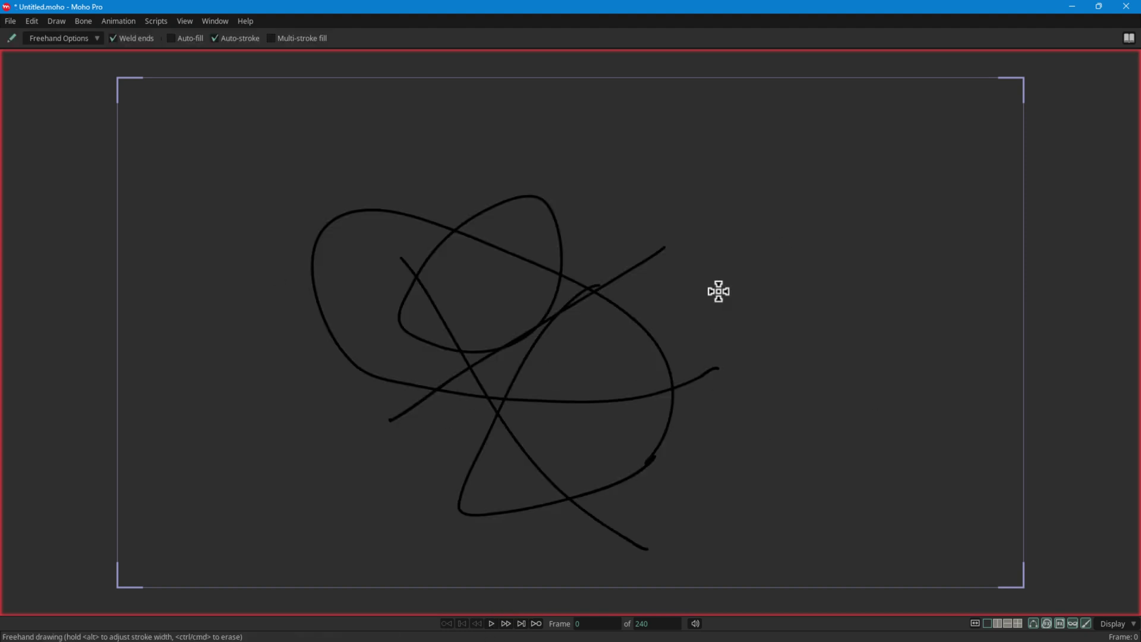
{"action": "mouse_move", "coordinate": [719, 291]}
{"action": "left_mouse_down"}
{"action": "mouse_move", "coordinate": [629, 189]}
{"action": "mouse_move", "coordinate": [452, 332]}
{"action": "mouse_move", "coordinate": [528, 228]}
{"action": "mouse_move", "coordinate": [633, 361]}
{"action": "left_mouse_up"}
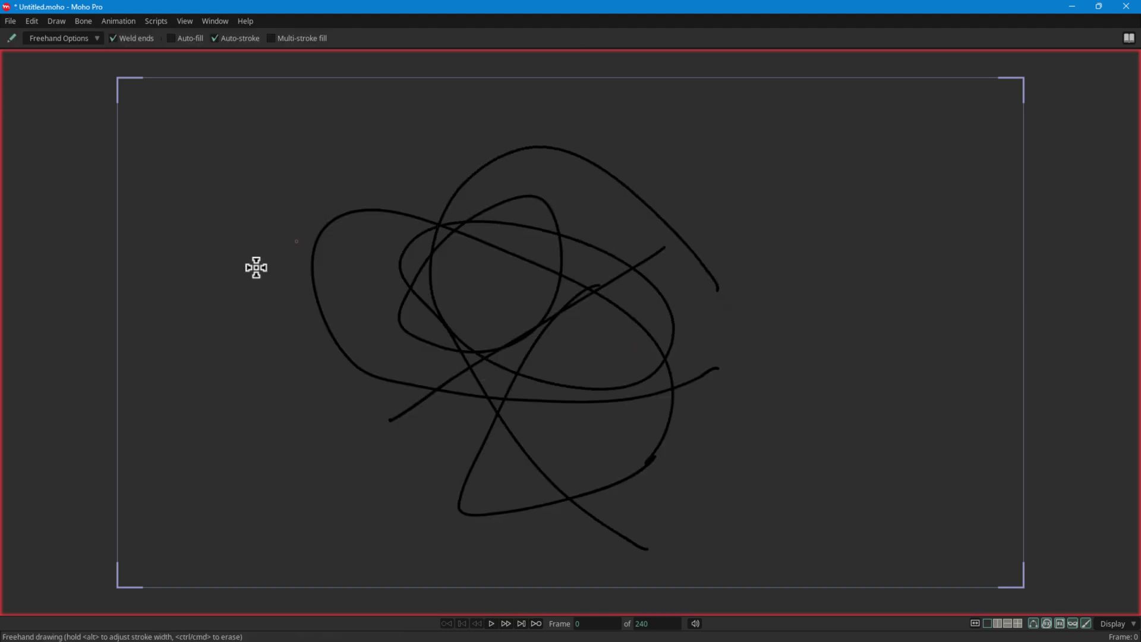
{"action": "mouse_move", "coordinate": [308, 380]}
{"action": "left_mouse_down"}
{"action": "mouse_move", "coordinate": [315, 285]}
{"action": "mouse_move", "coordinate": [453, 265]}
{"action": "mouse_move", "coordinate": [751, 315]}
{"action": "left_mouse_up"}
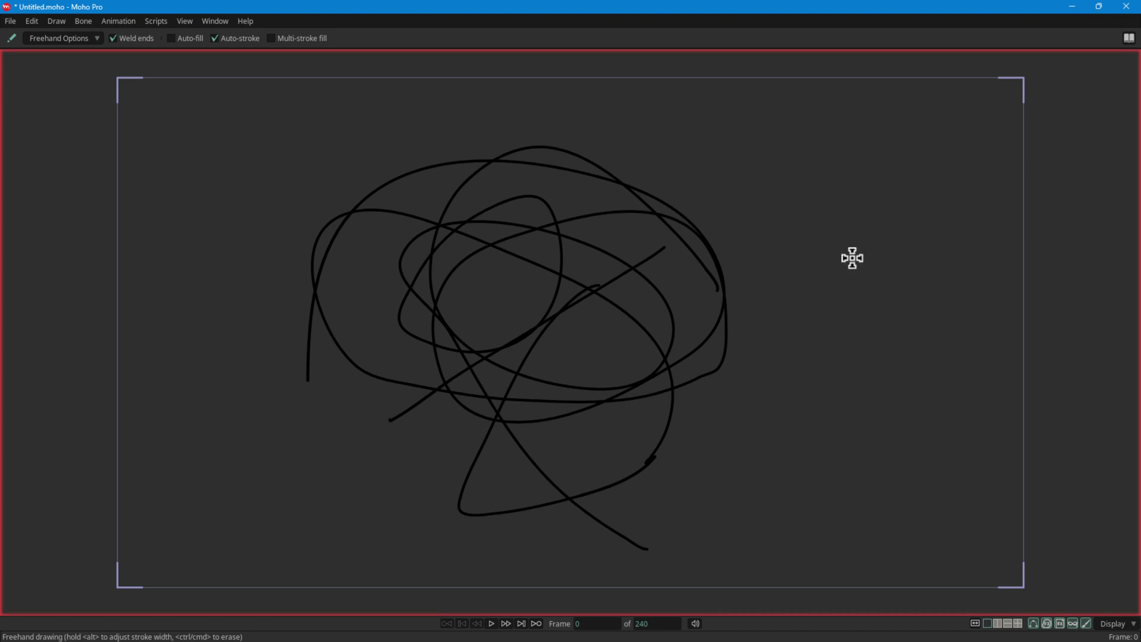
Step: Bring back all secondary windows around the freehand drawing, hide them once more, and restore them
{"action": "left_click", "coordinate": [214, 21]}
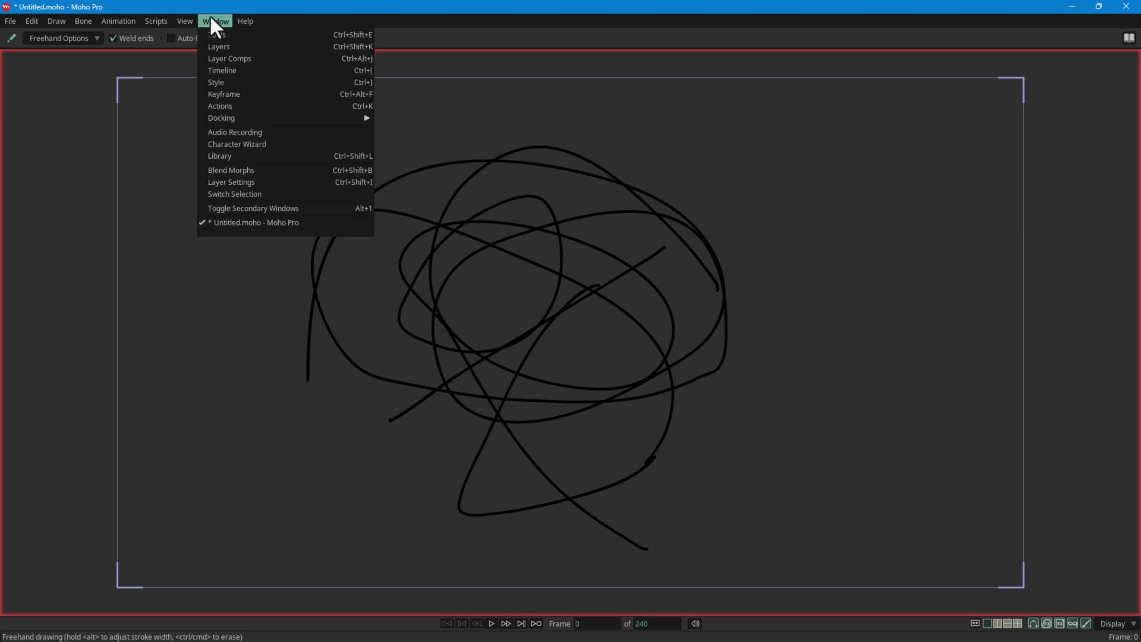
{"action": "left_click", "coordinate": [247, 208]}
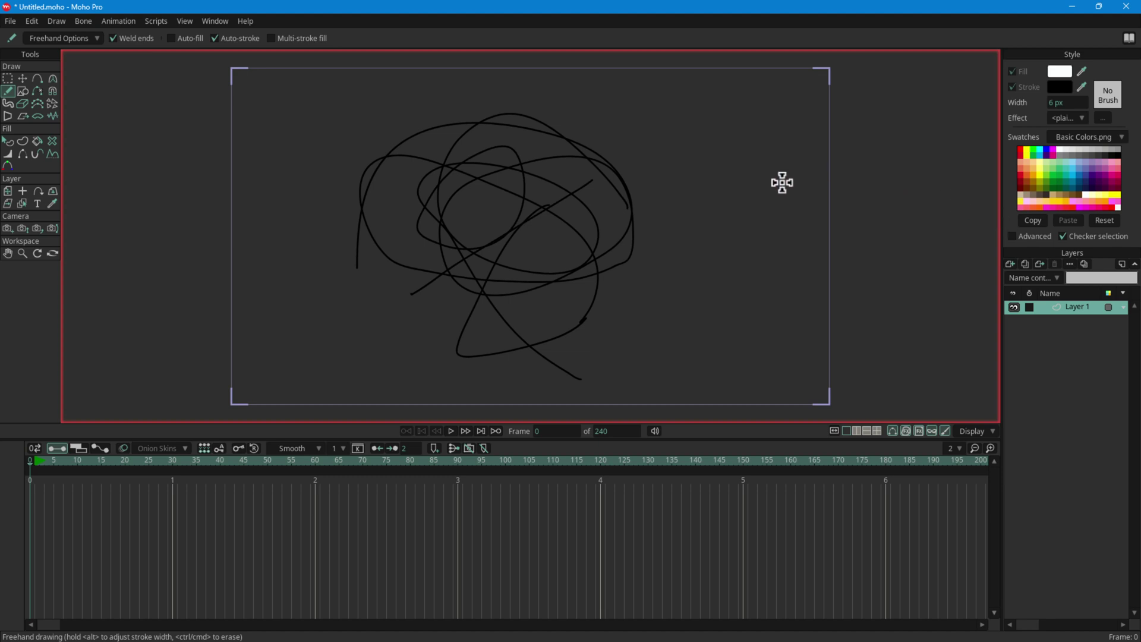
{"action": "left_click", "coordinate": [212, 22]}
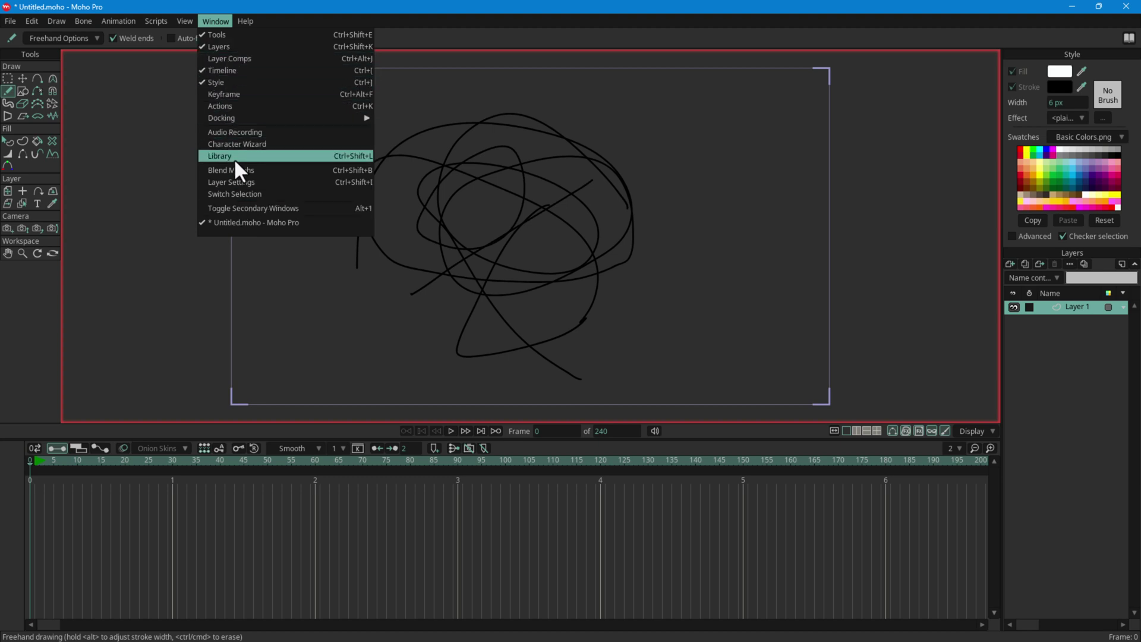
{"action": "left_click", "coordinate": [240, 208]}
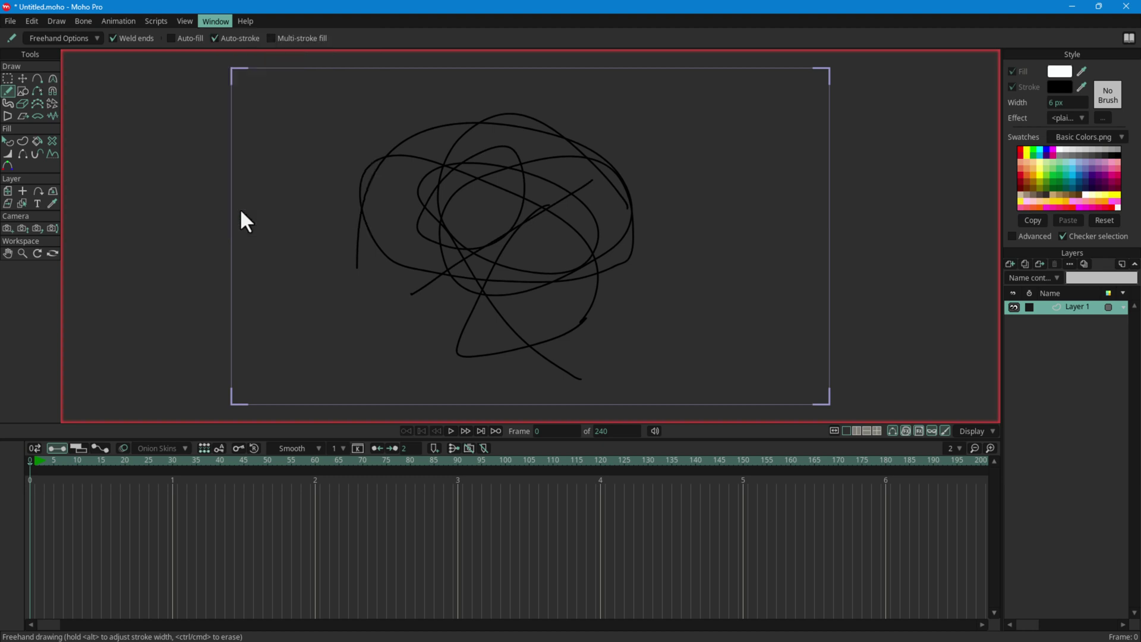
{"action": "left_click", "coordinate": [218, 21]}
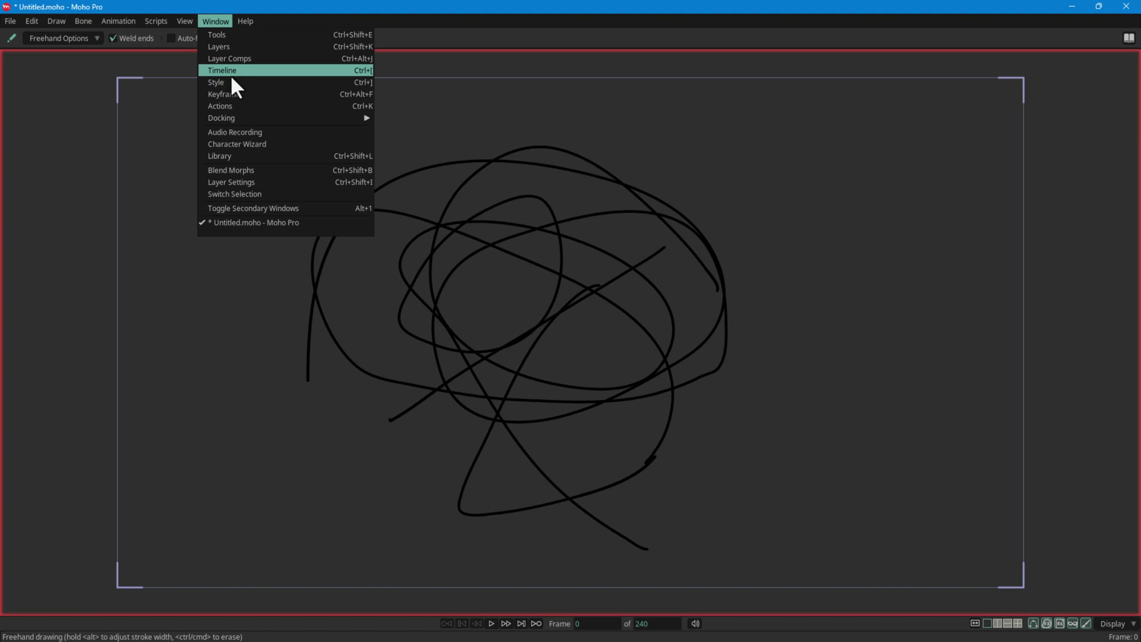
{"action": "left_click", "coordinate": [251, 209]}
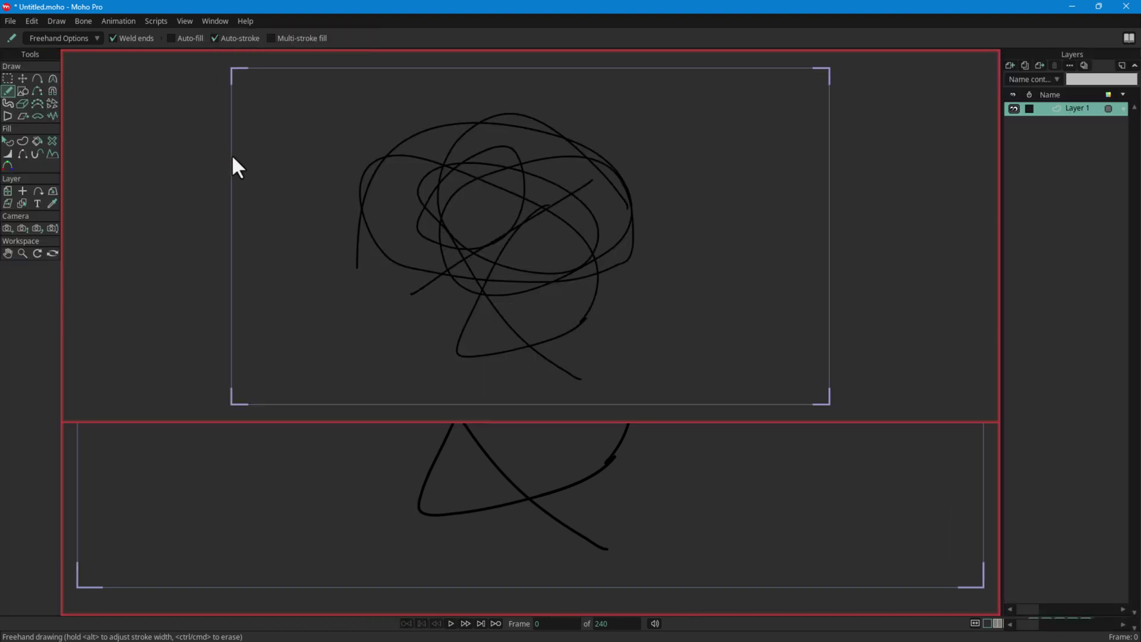